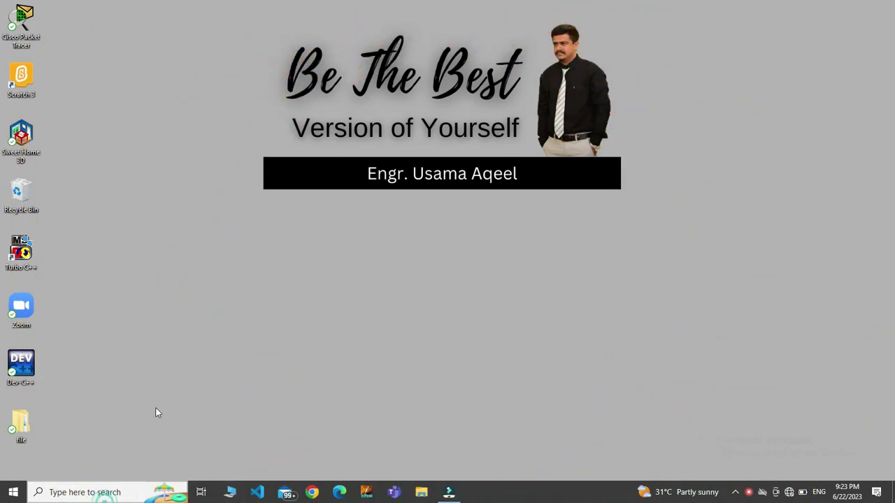
# - Open the Windows search panel from the taskbar
pyautogui.click(89, 492)
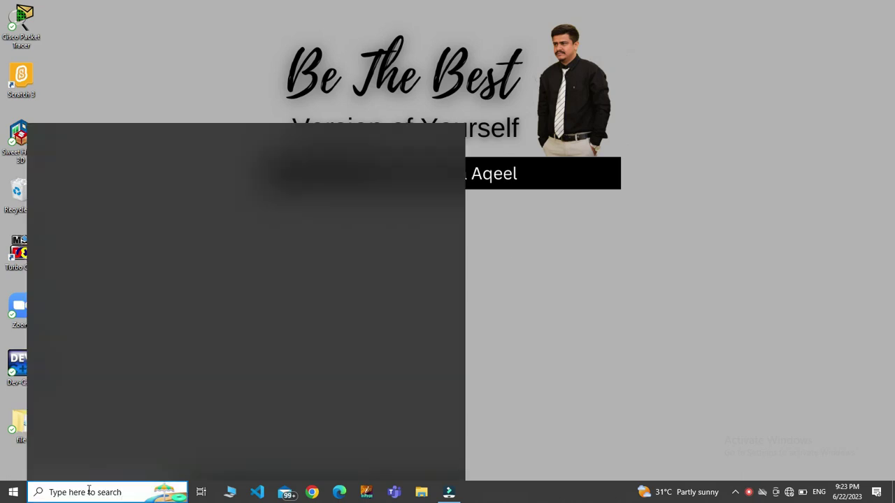
# - Search for 'word', launch Word 2016 and start a blank document
pyautogui.write('word')
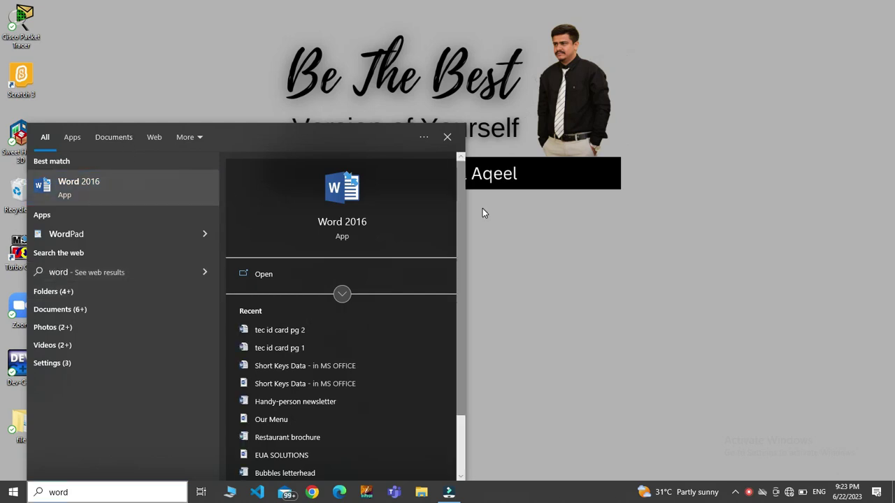
pyautogui.click(140, 181)
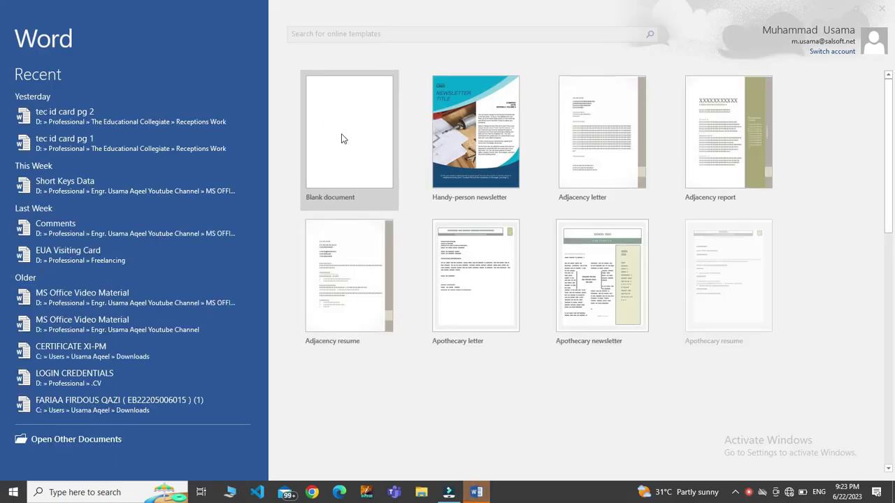
pyautogui.click(341, 137)
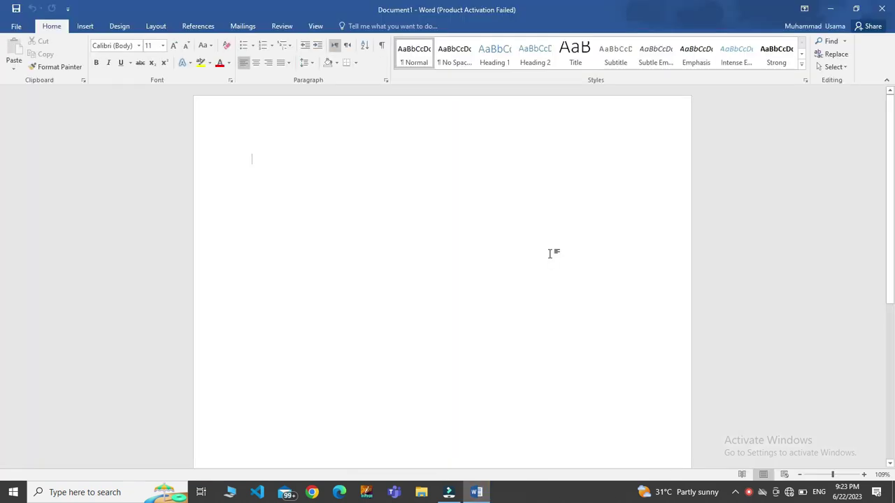
# - Close the Microsoft Office Activation Wizard, leaving blank Document1 ready
pyautogui.scroll(-2, 2, 203)
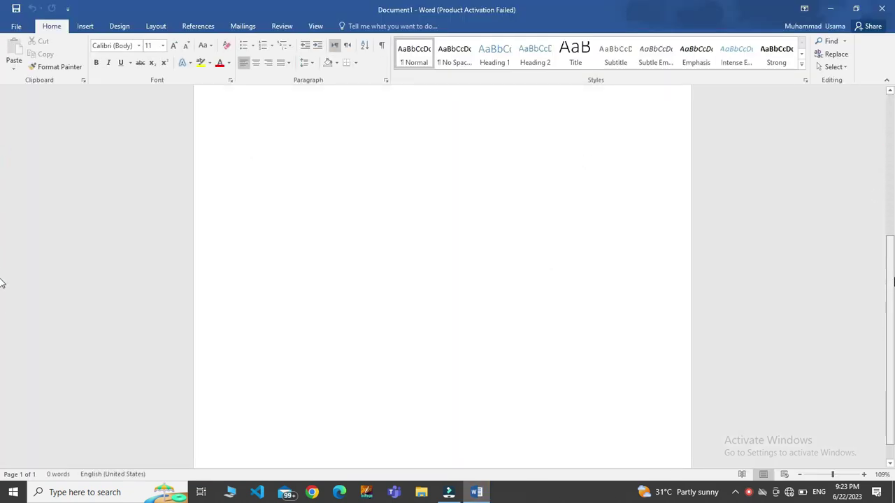
pyautogui.scroll(1, 3, 196)
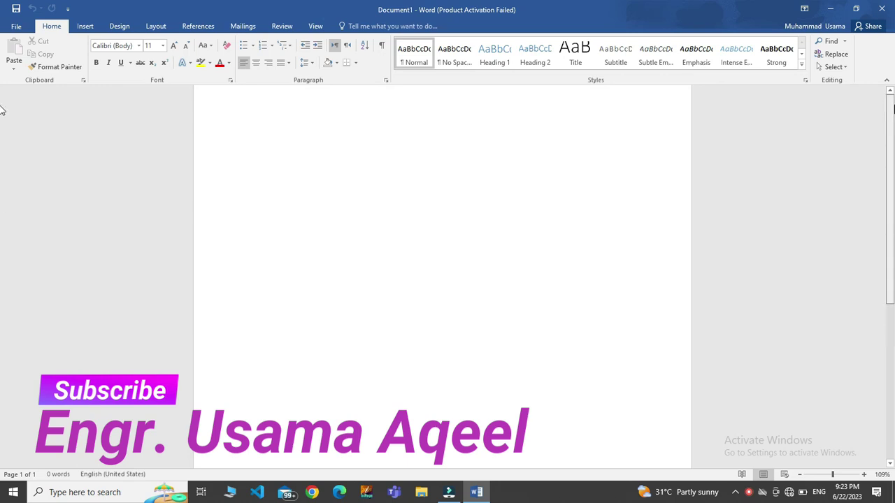
pyautogui.scroll(1, 2, 108)
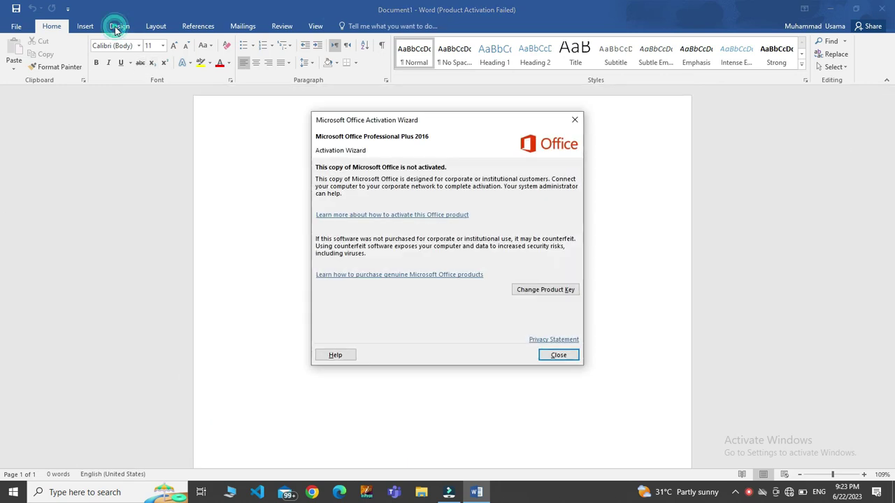
pyautogui.click(575, 120)
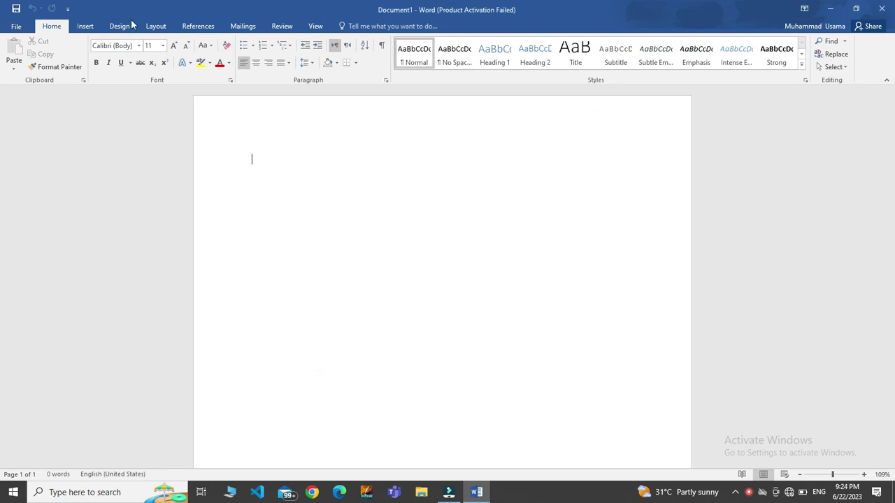
# - Show the Design tab's Watermark gallery of Confidential, Disclaimers, General and Urgent presets
pyautogui.click(121, 27)
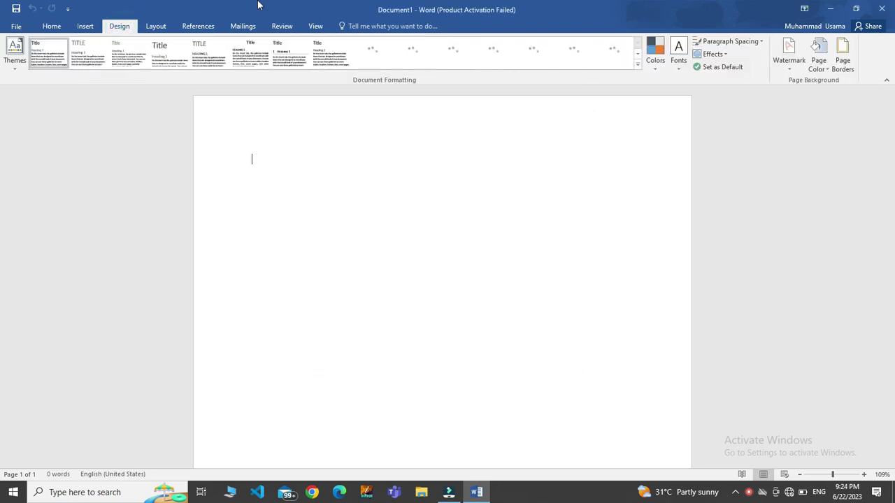
pyautogui.click(792, 69)
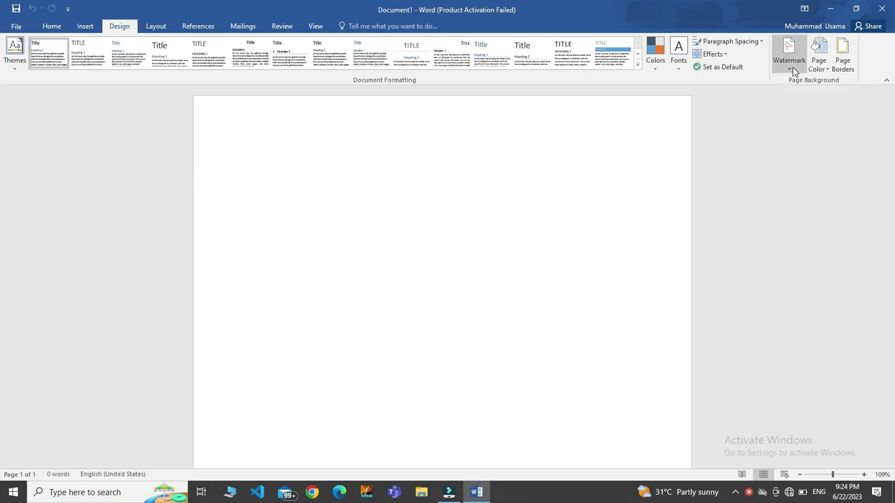
pyautogui.click(792, 67)
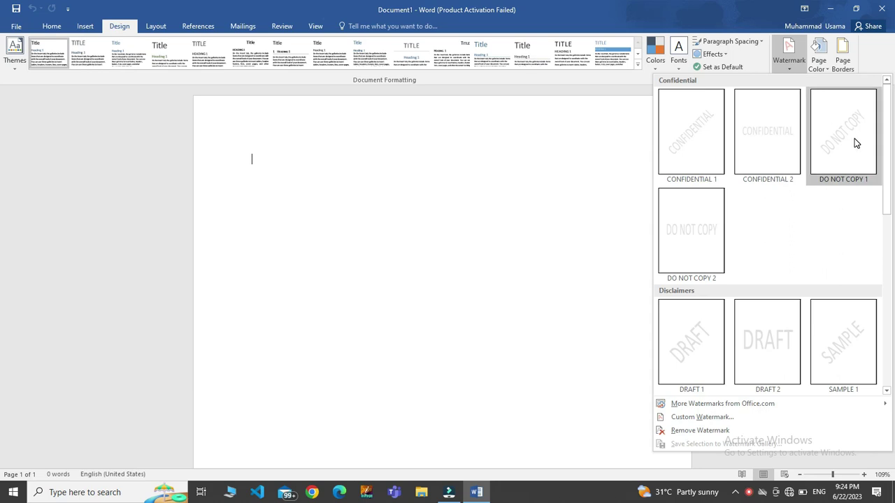
pyautogui.moveTo(890, 144)
pyautogui.mouseDown()
pyautogui.moveTo(892, 342)
pyautogui.moveTo(890, 128)
pyautogui.mouseUp()
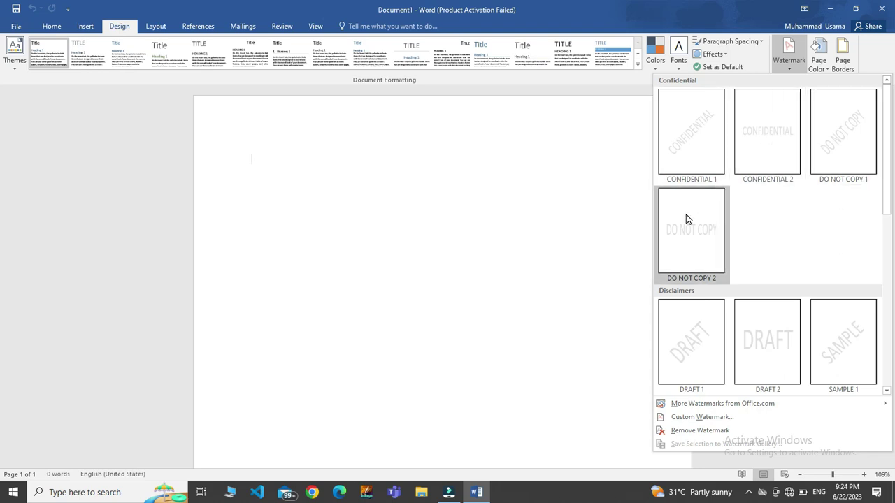
# - In Custom Watermark, choose Text watermark and replace ASAP with the author's name
pyautogui.click(702, 418)
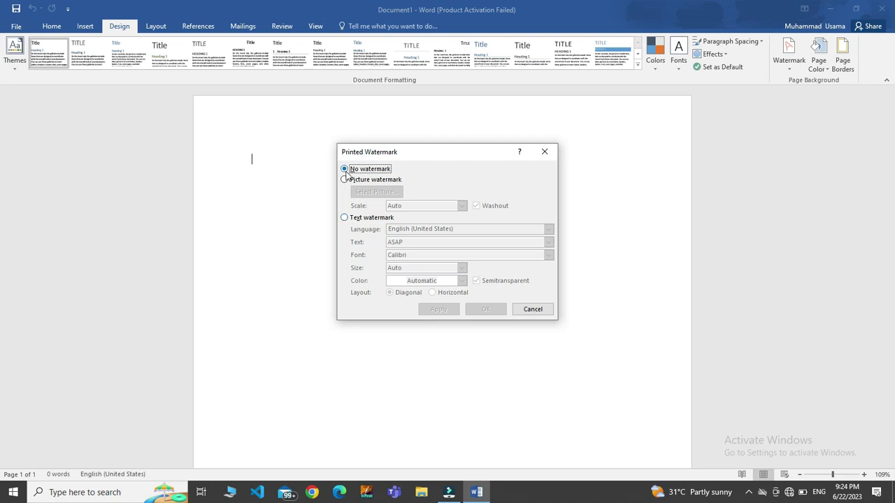
pyautogui.click(344, 217)
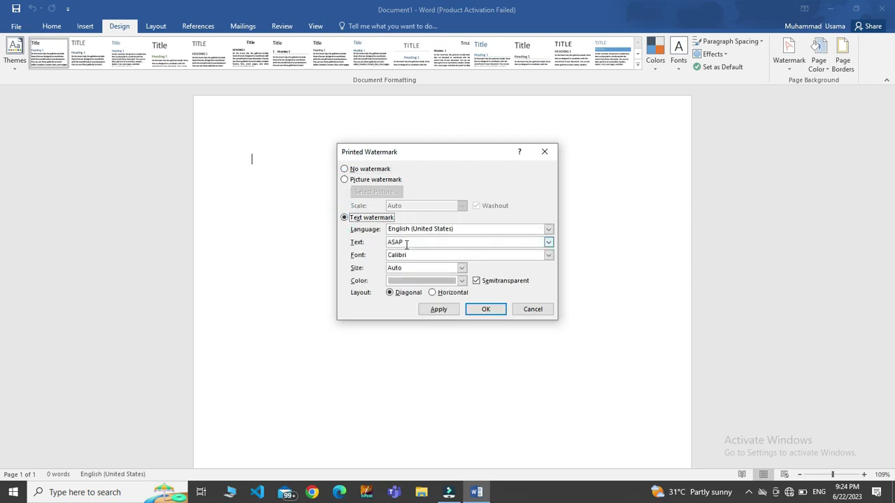
pyautogui.moveTo(406, 244); pyautogui.dragTo(376, 254)
pyautogui.write('Engr. Usama Aqeel')
pyautogui.click(549, 256)
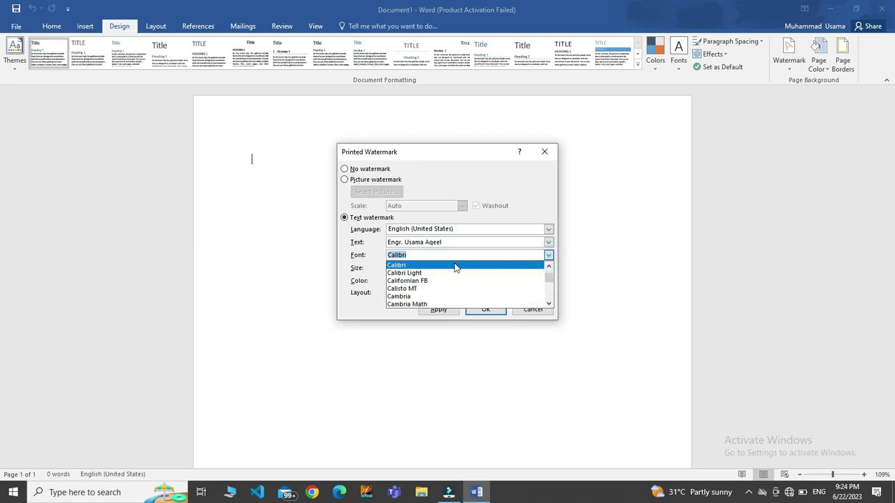
pyautogui.click(549, 256)
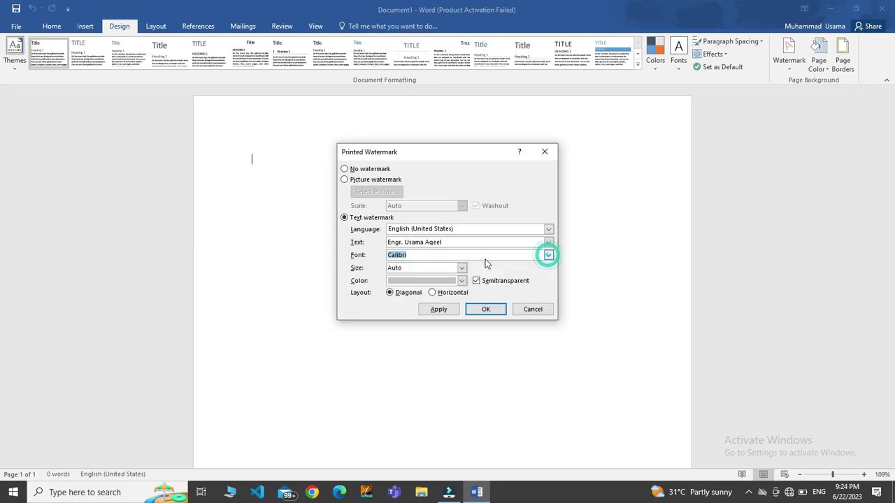
pyautogui.click(461, 268)
pyautogui.click(461, 268)
pyautogui.click(461, 268)
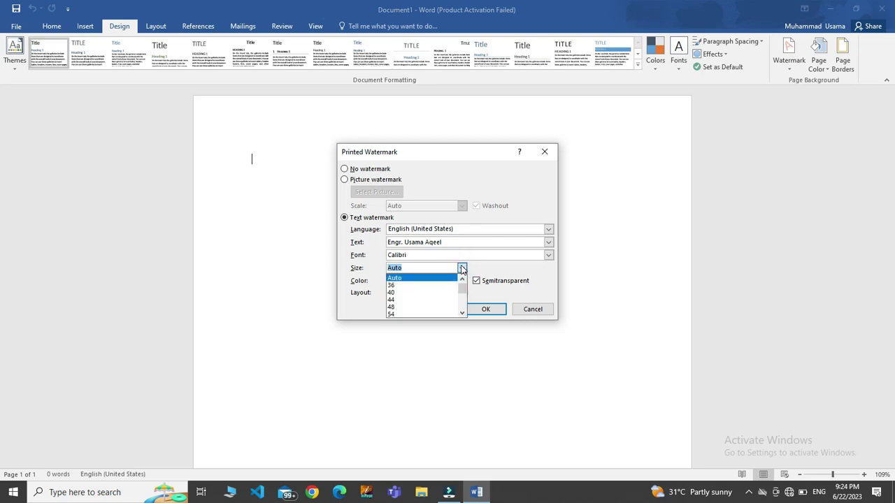
pyautogui.click(461, 268)
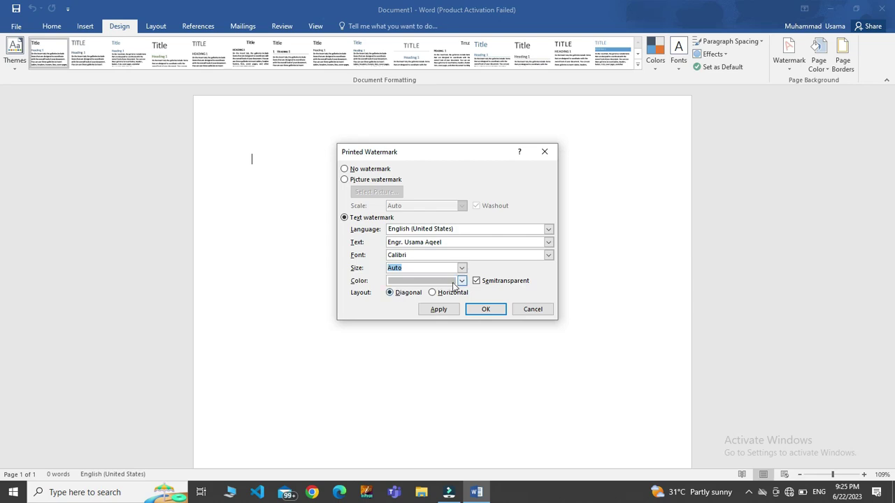
pyautogui.click(462, 281)
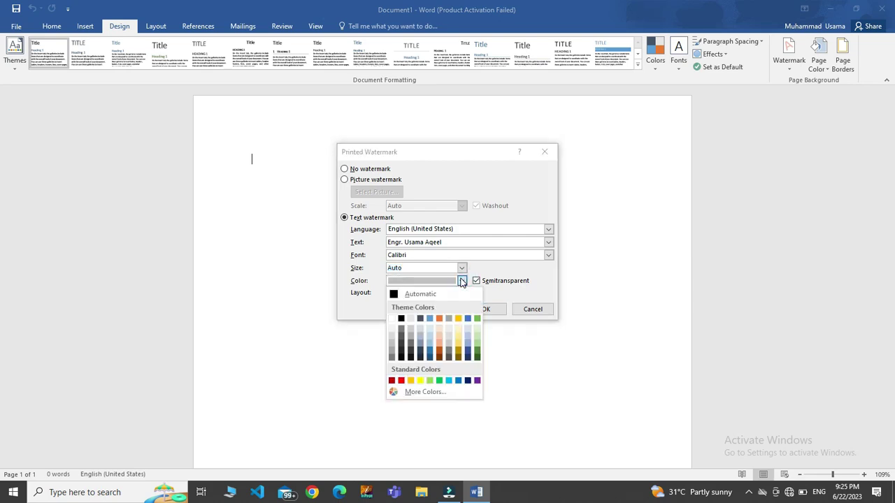
pyautogui.click(462, 281)
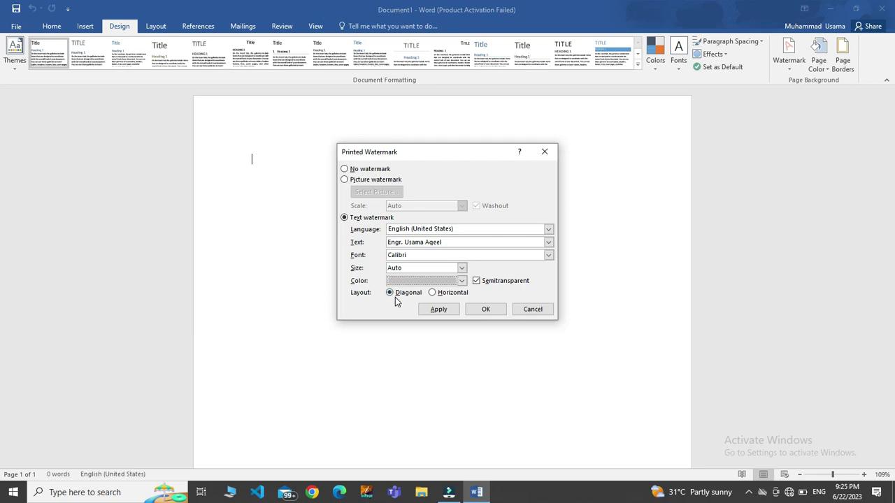
pyautogui.click(448, 311)
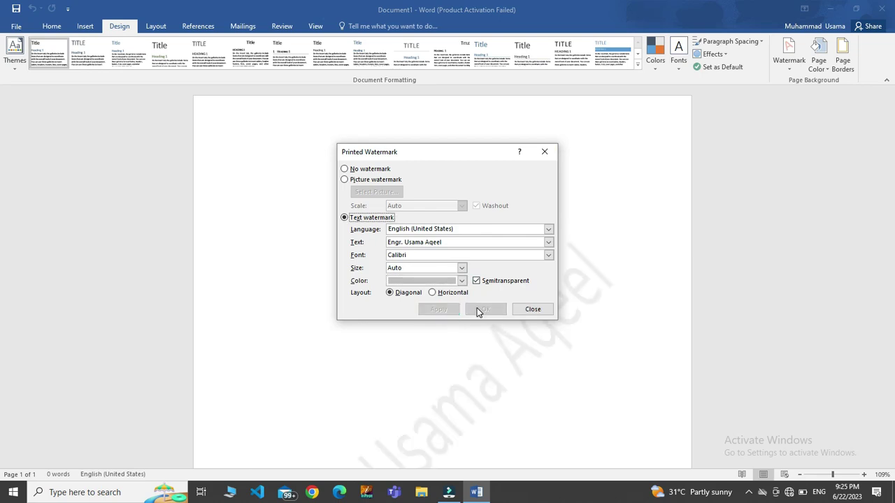
# - Close the Printed Watermark dialog, view the name watermark, and reopen the watermark gallery
pyautogui.click(528, 309)
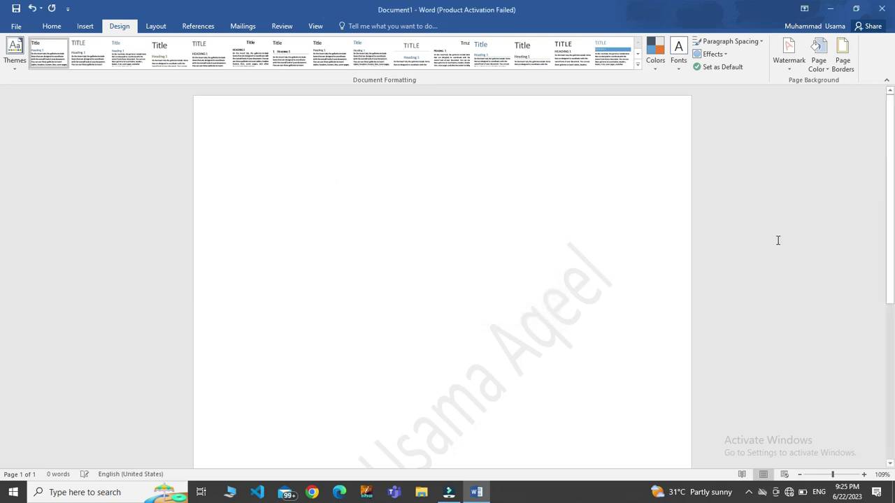
pyautogui.moveTo(888, 176)
pyautogui.mouseDown()
pyautogui.moveTo(883, 296)
pyautogui.moveTo(884, 214)
pyautogui.mouseUp()
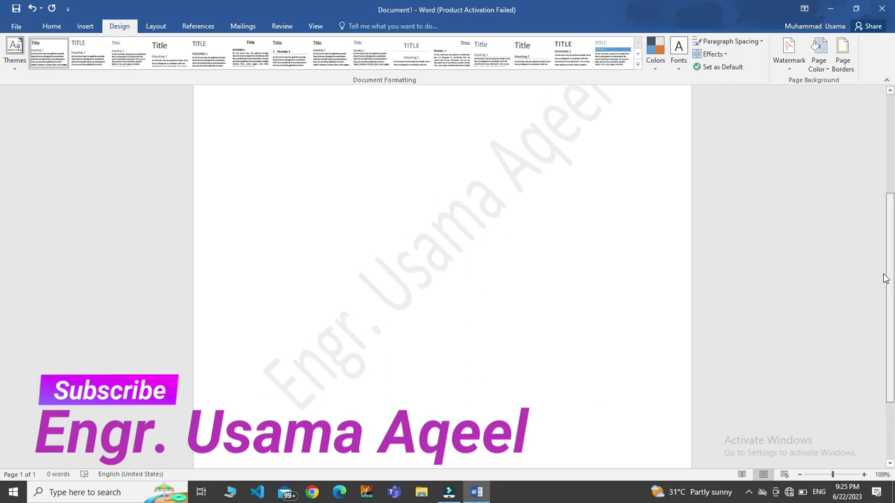
pyautogui.click(780, 63)
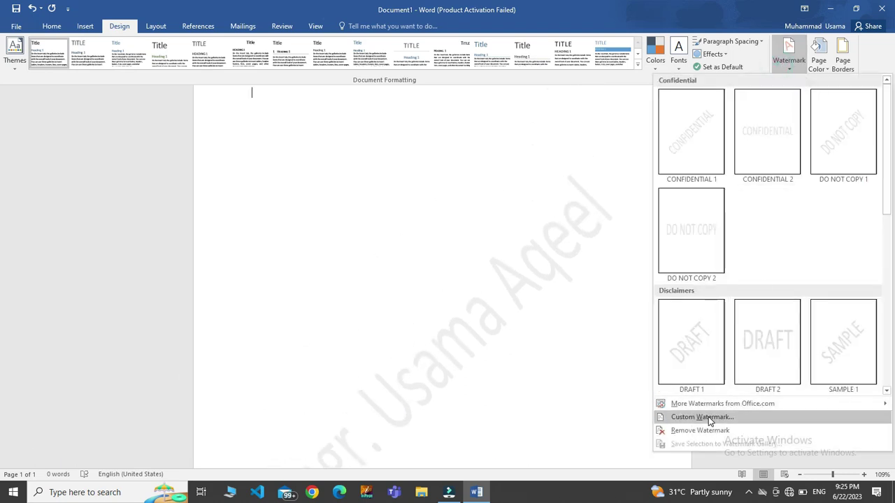
# - Turn off Semitransparent for the name watermark, apply it, and check the solid grey result
pyautogui.click(703, 418)
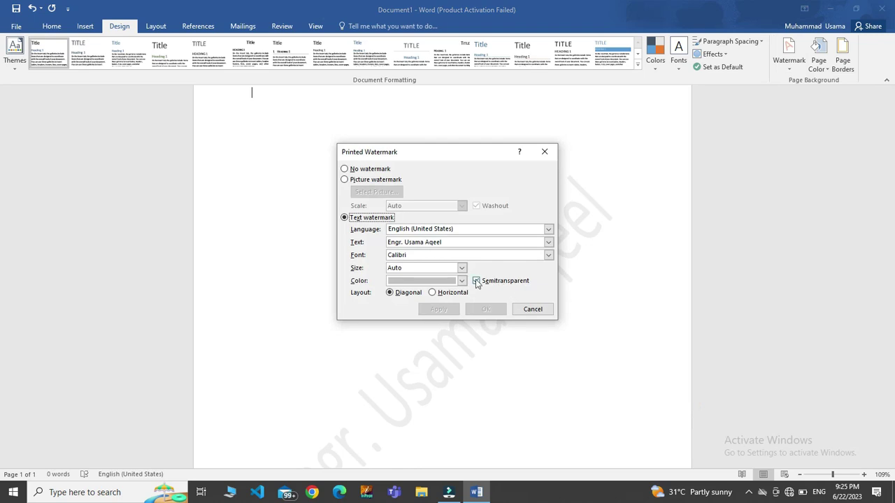
pyautogui.click(477, 281)
pyautogui.click(439, 311)
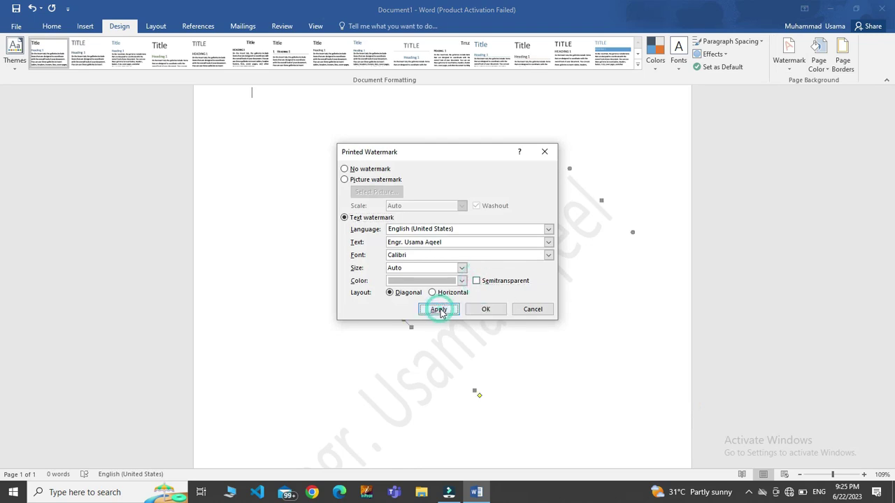
pyautogui.click(533, 309)
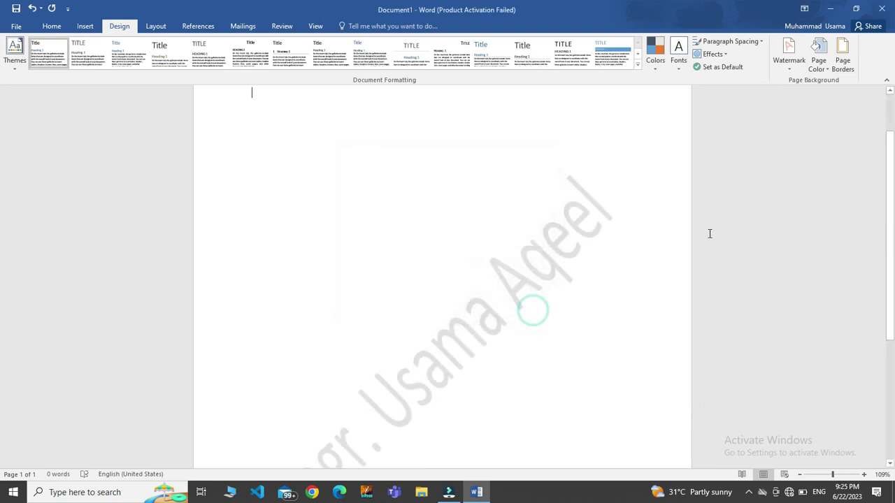
pyautogui.scroll(-3, 2, 315)
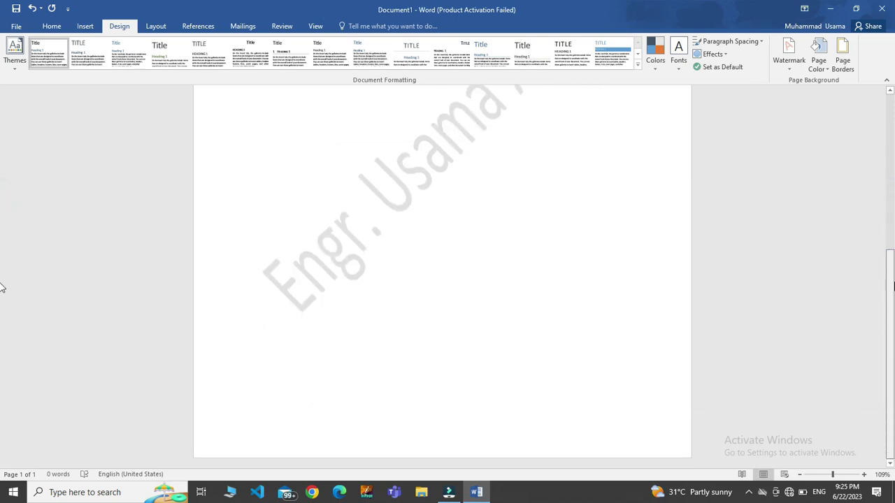
pyautogui.scroll(3, 1, 279)
pyautogui.scroll(3, 1, 189)
pyautogui.scroll(-3, 2, 210)
pyautogui.moveTo(889, 319)
pyautogui.mouseDown()
pyautogui.moveTo(888, 176)
pyautogui.moveTo(873, 348)
pyautogui.mouseUp()
pyautogui.scroll(3, 829, 165)
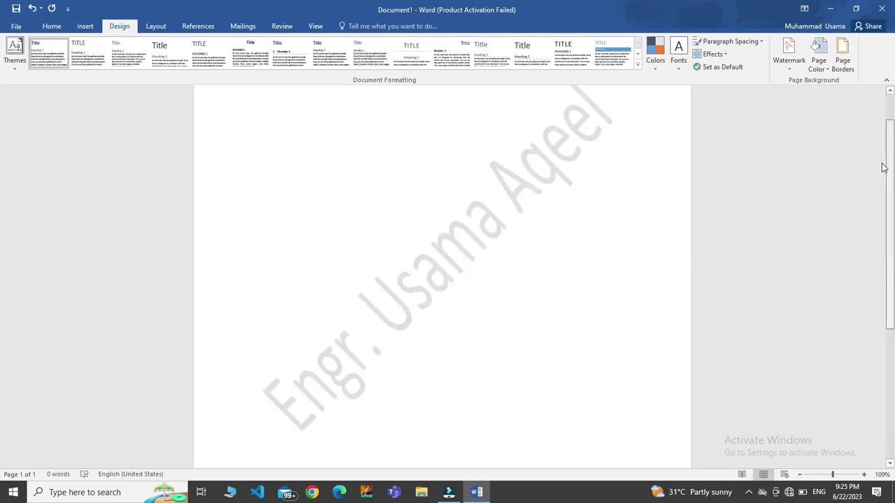
pyautogui.scroll(3, 777, 91)
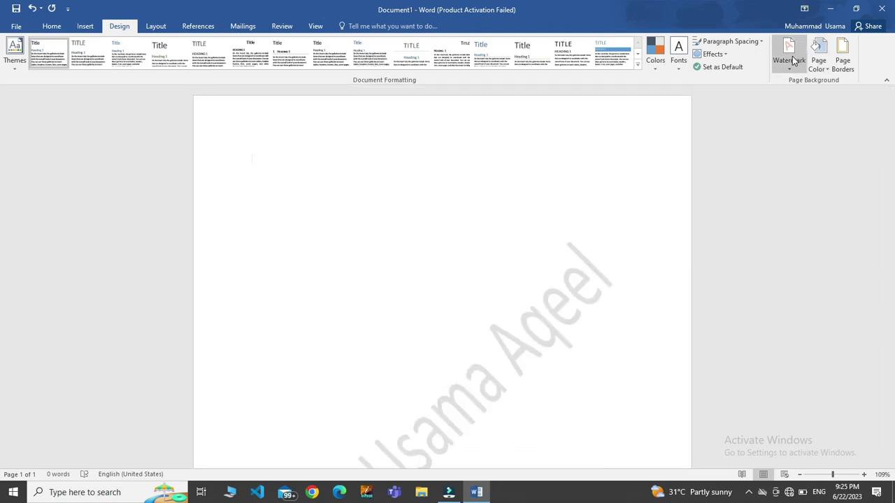
# - Switch the custom watermark from text to Picture watermark
pyautogui.click(793, 62)
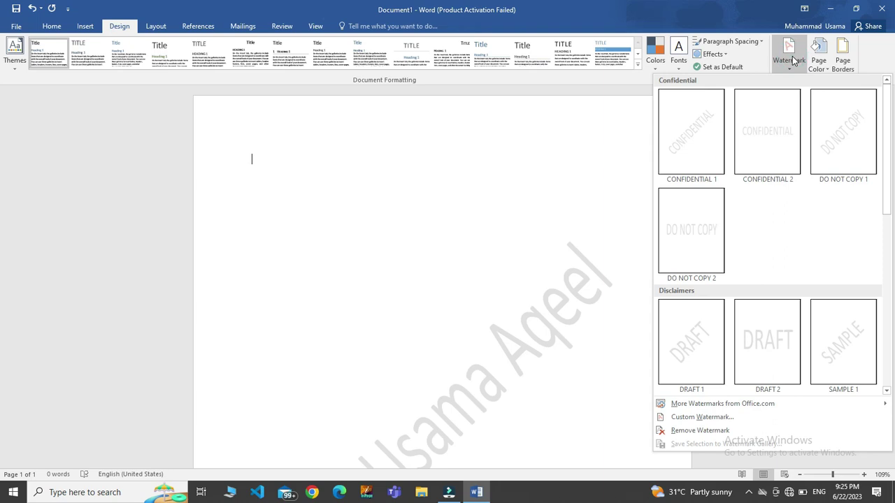
pyautogui.click(676, 417)
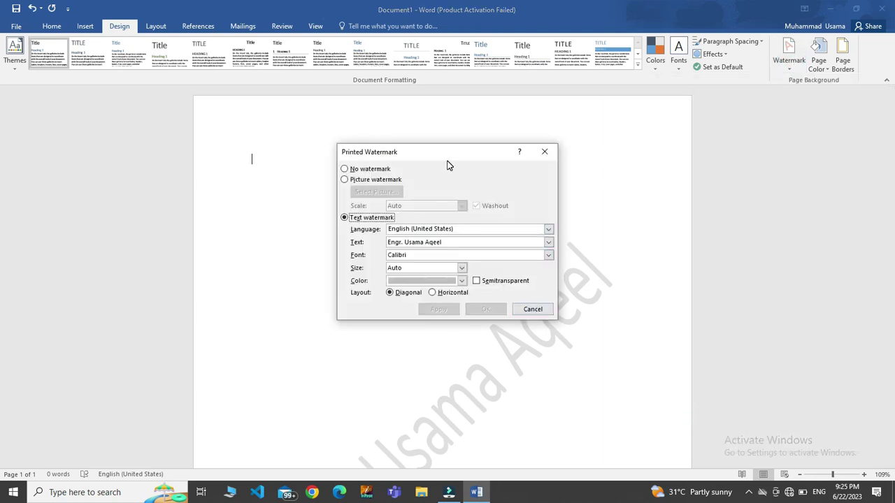
pyautogui.click(348, 181)
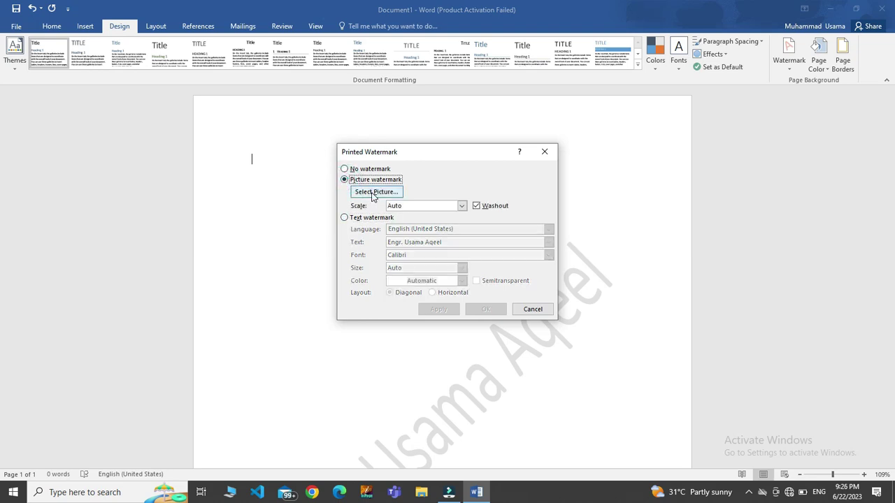
# - Select the round logo PNG from Downloads as the watermark picture, browsing offline
pyautogui.click(373, 197)
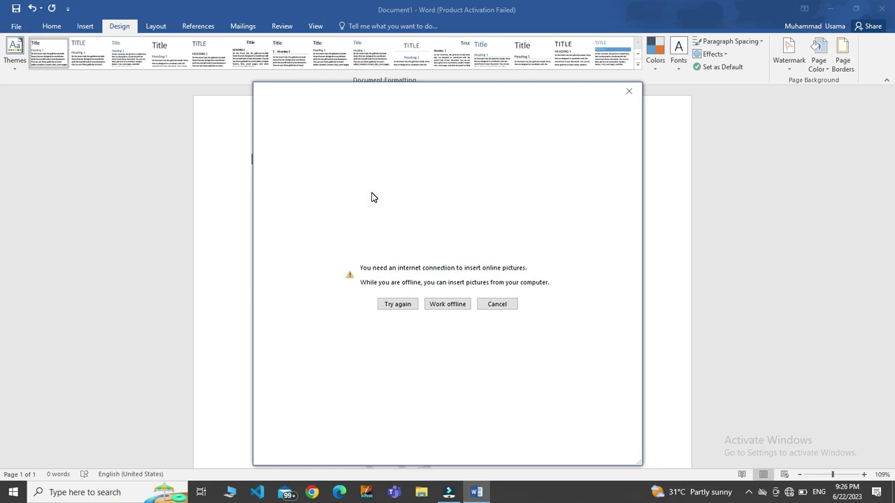
pyautogui.click(440, 306)
pyautogui.click(366, 195)
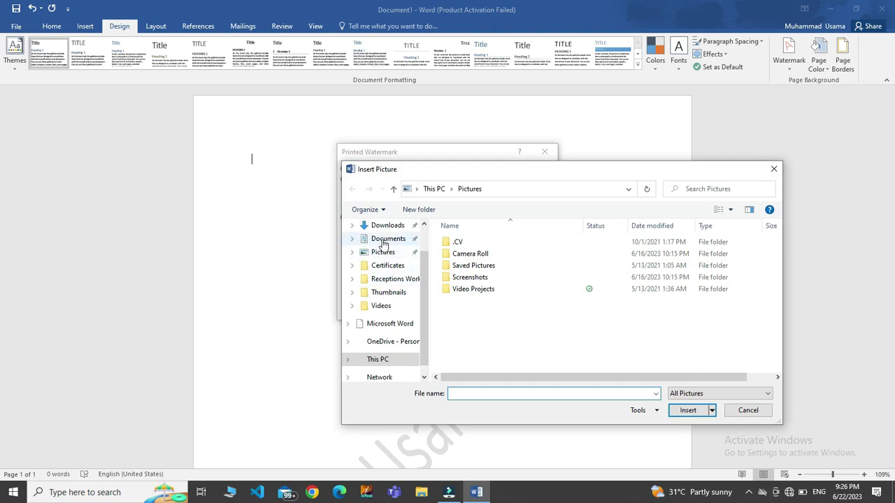
pyautogui.click(384, 225)
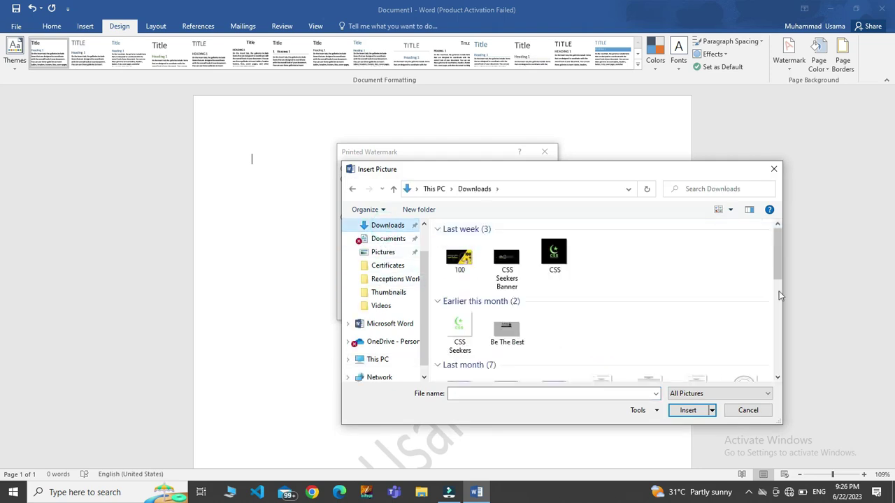
pyautogui.moveTo(772, 256); pyautogui.dragTo(784, 222)
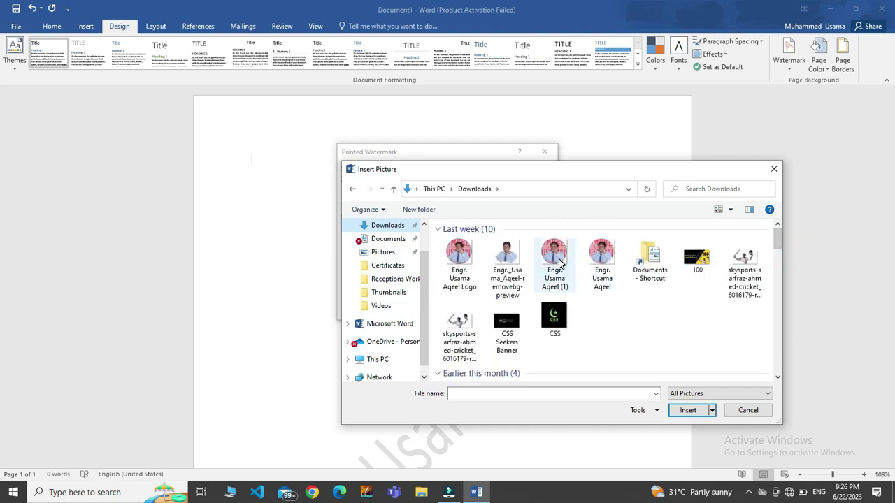
pyautogui.click(456, 257)
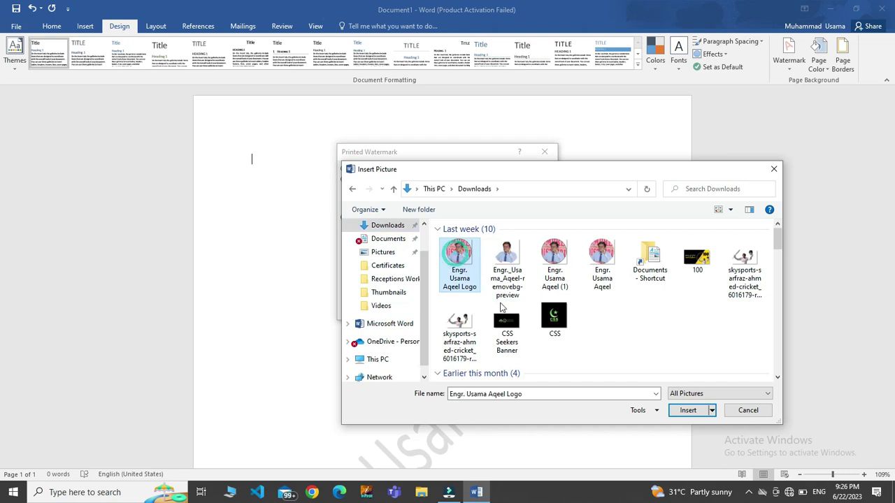
pyautogui.click(689, 411)
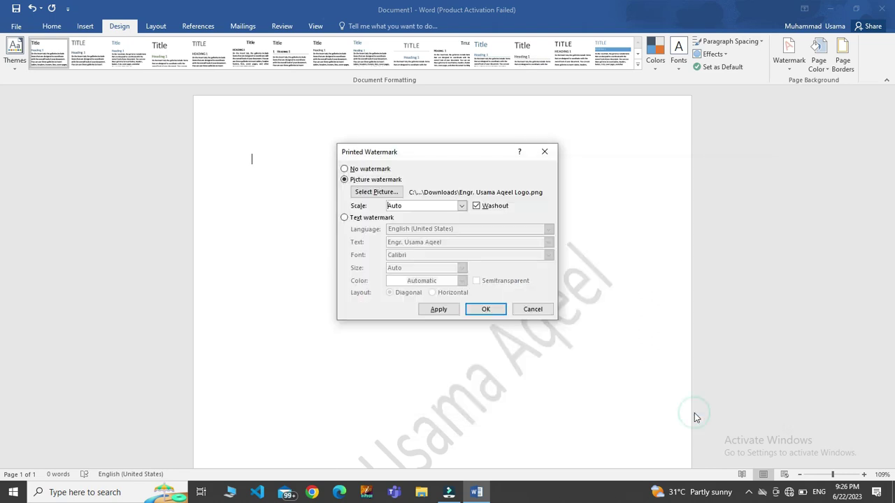
# - Apply the round logo picture watermark, close the dialog, and view it on the page
pyautogui.click(438, 309)
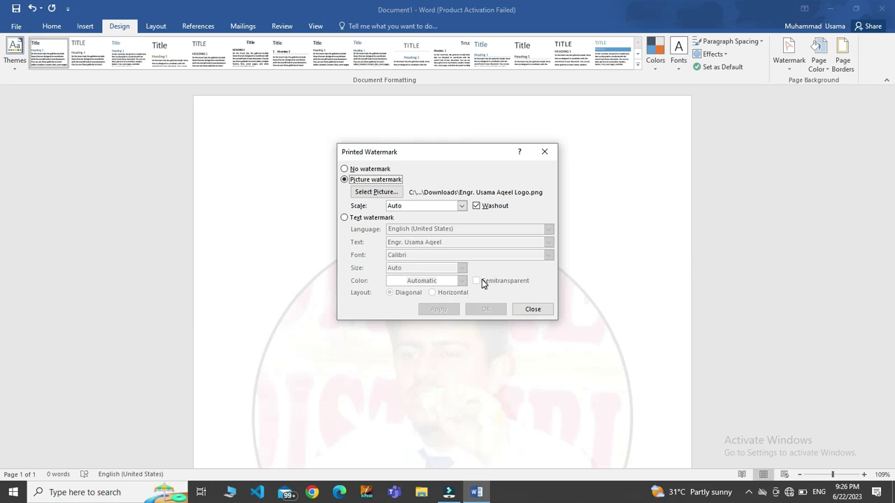
pyautogui.click(526, 309)
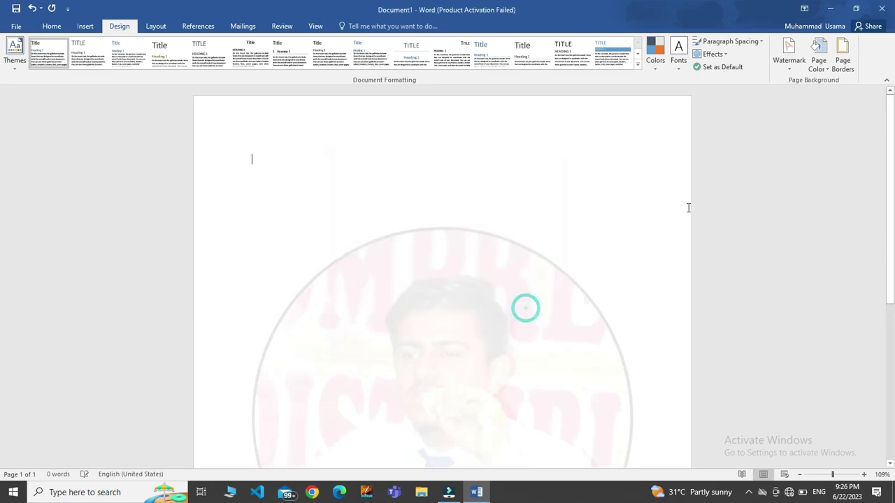
pyautogui.moveTo(887, 152)
pyautogui.mouseDown()
pyautogui.moveTo(886, 256)
pyautogui.moveTo(889, 236)
pyautogui.mouseUp()
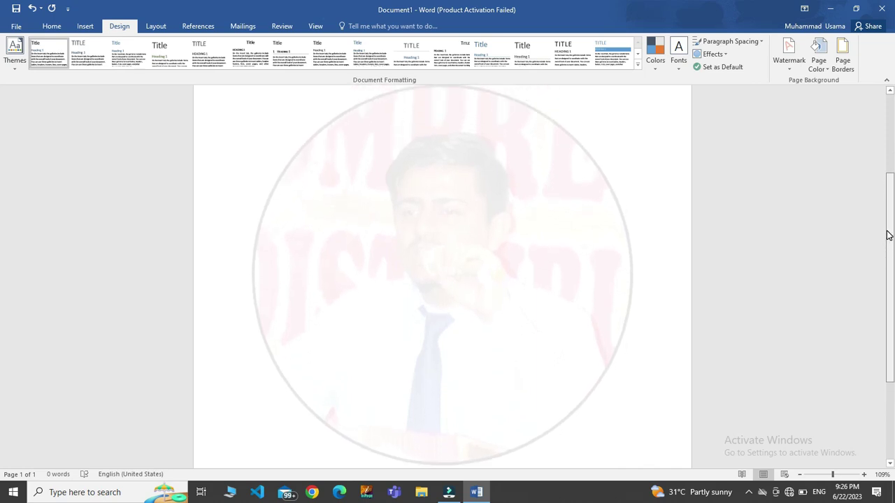
# - Replace the watermark picture with EUA Logo.png from Downloads and apply it
pyautogui.click(784, 67)
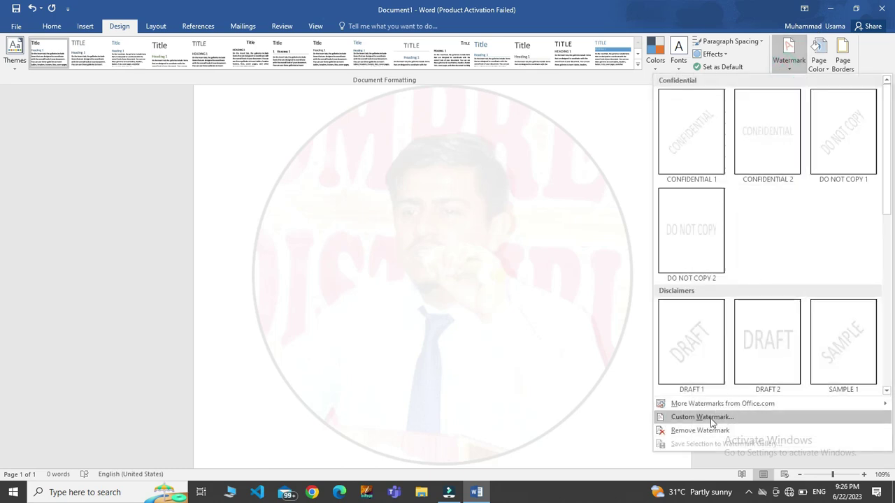
pyautogui.click(702, 417)
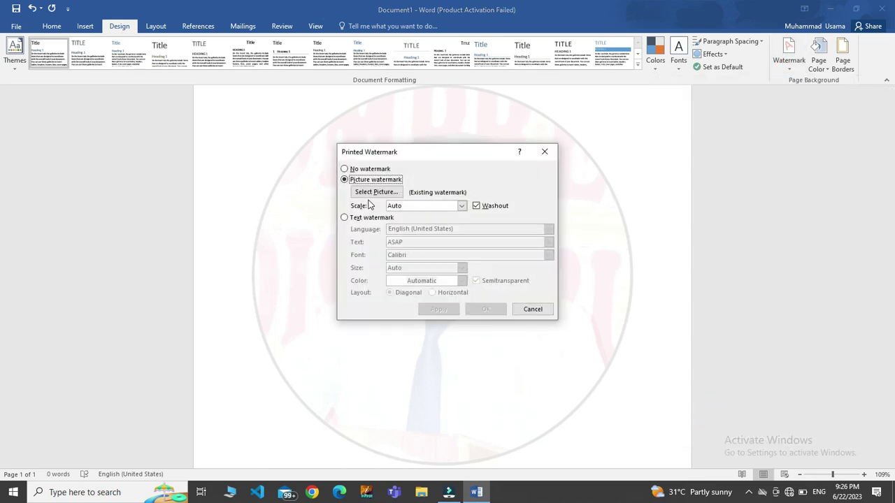
pyautogui.click(376, 193)
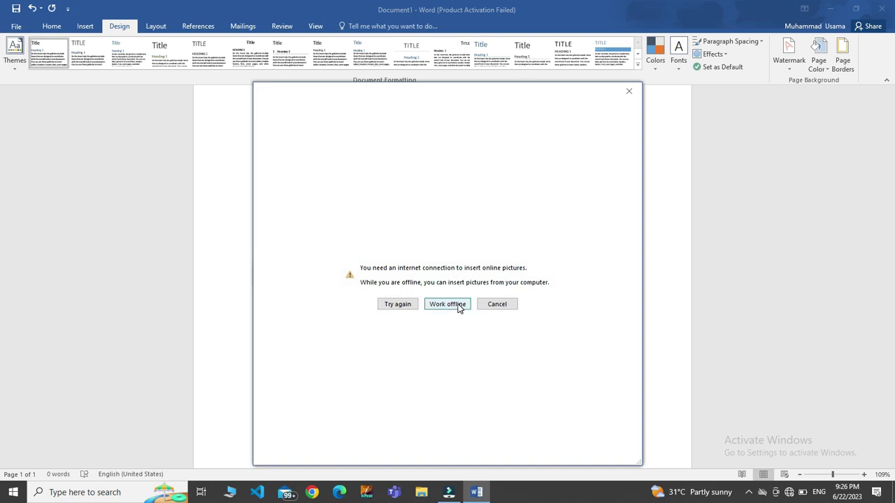
pyautogui.click(456, 305)
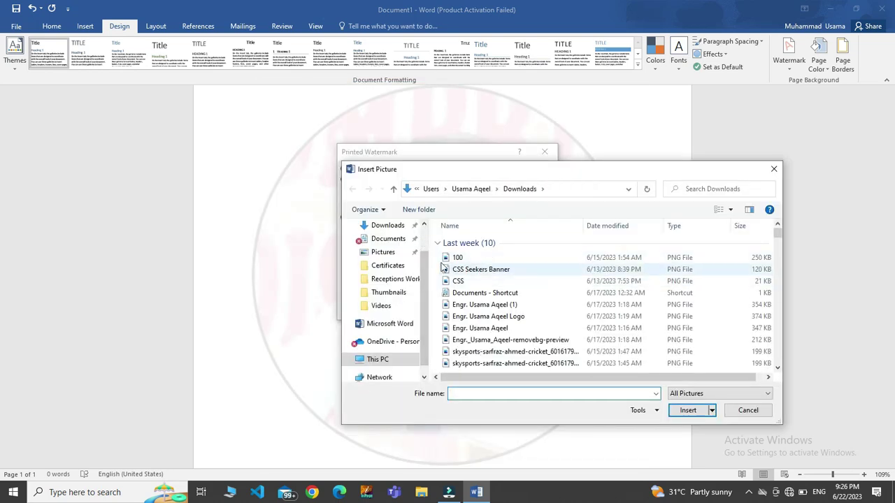
pyautogui.click(387, 230)
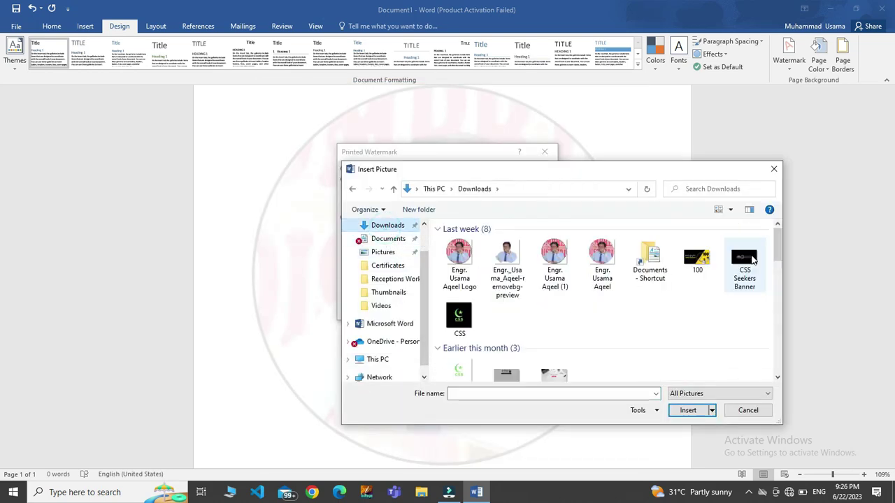
pyautogui.moveTo(776, 241); pyautogui.dragTo(766, 326)
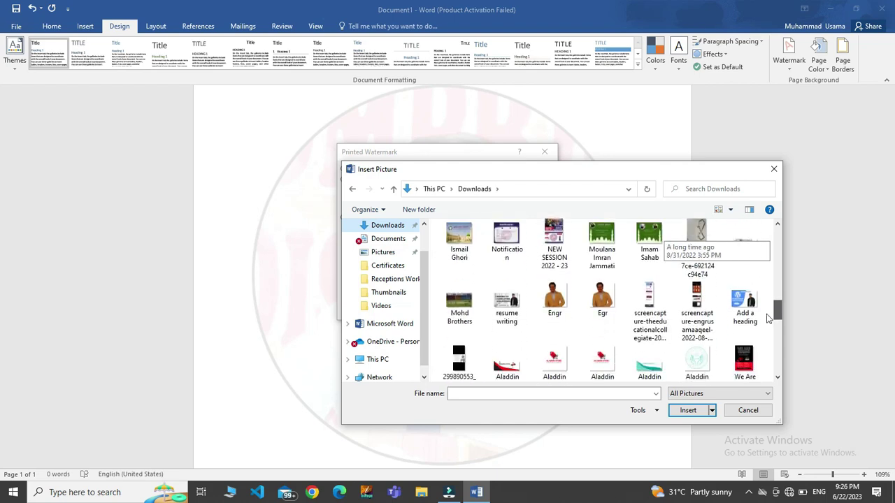
pyautogui.moveTo(766, 326); pyautogui.dragTo(664, 279)
pyautogui.click(664, 279)
pyautogui.click(685, 411)
pyautogui.click(439, 310)
pyautogui.click(524, 310)
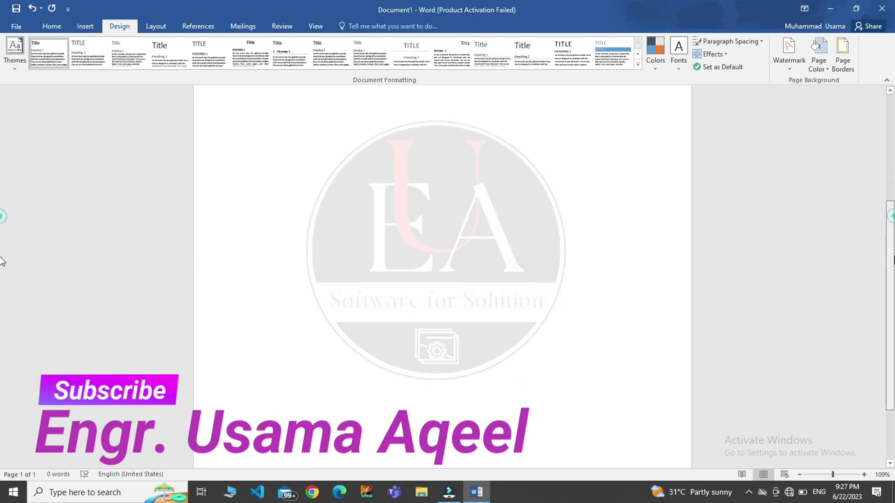
pyautogui.scroll(5, 3, 223)
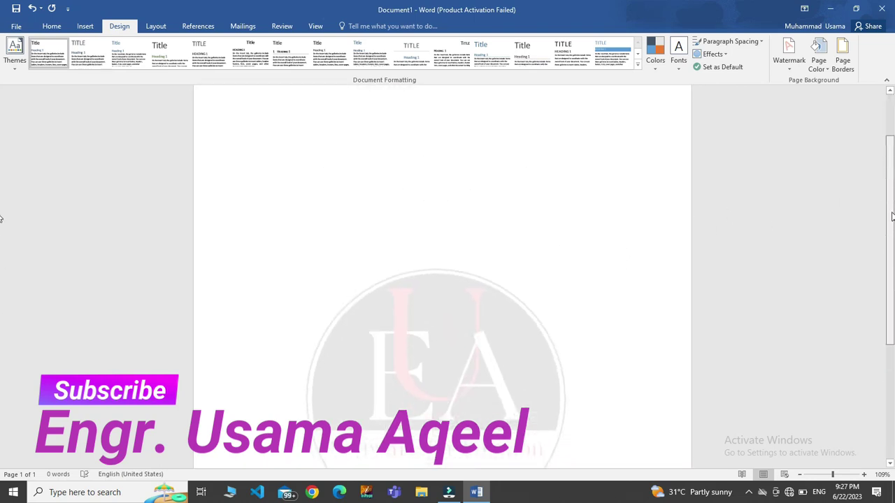
pyautogui.scroll(-5, 2, 205)
pyautogui.scroll(4, 3, 210)
pyautogui.scroll(-3, 2, 255)
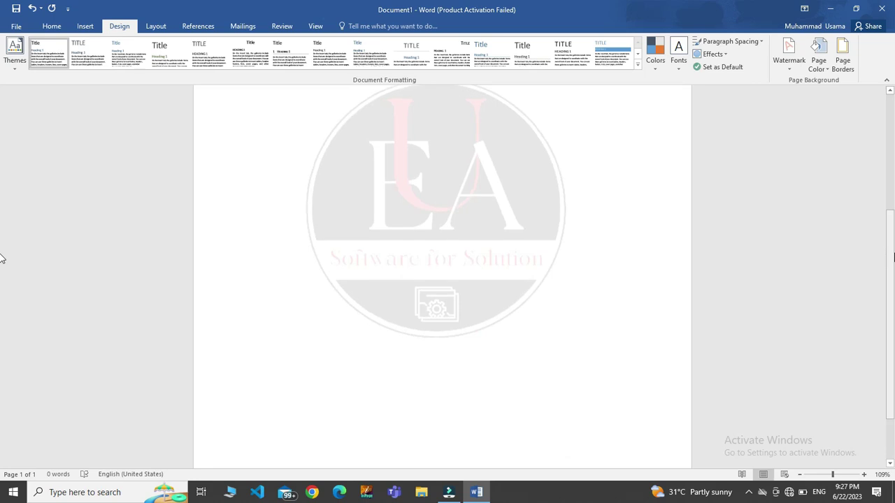